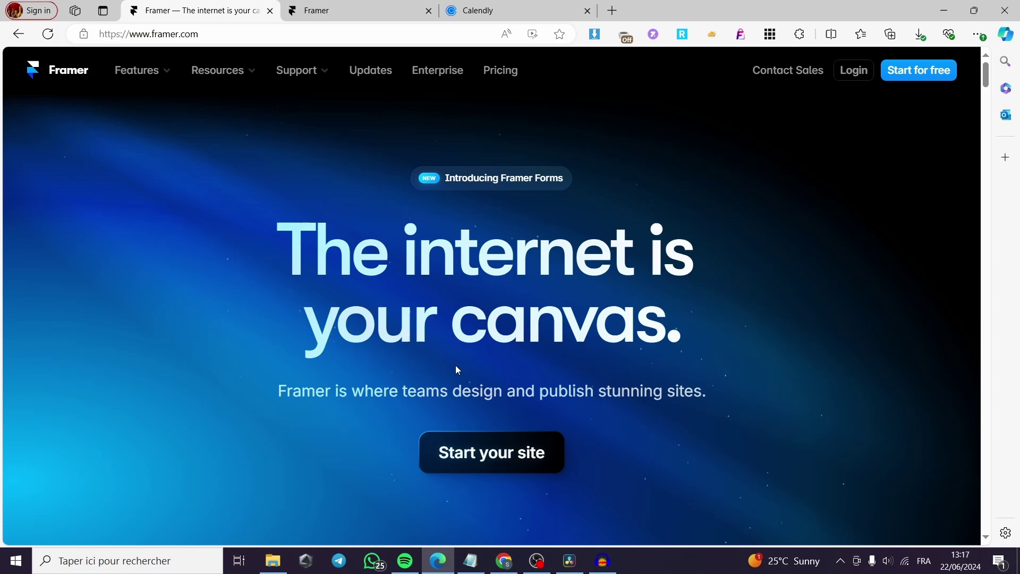
# Check the Calendly event types page, then open the Framer projects dashboard showing Untitled
pyautogui.hotkey('ctrl', 'shift', 'Tab')
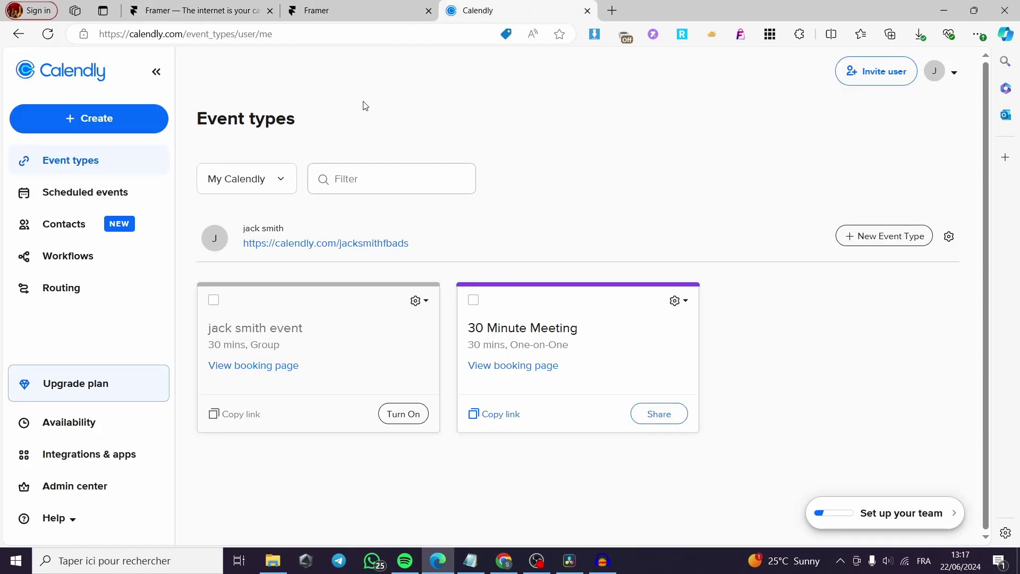
pyautogui.click(208, 7)
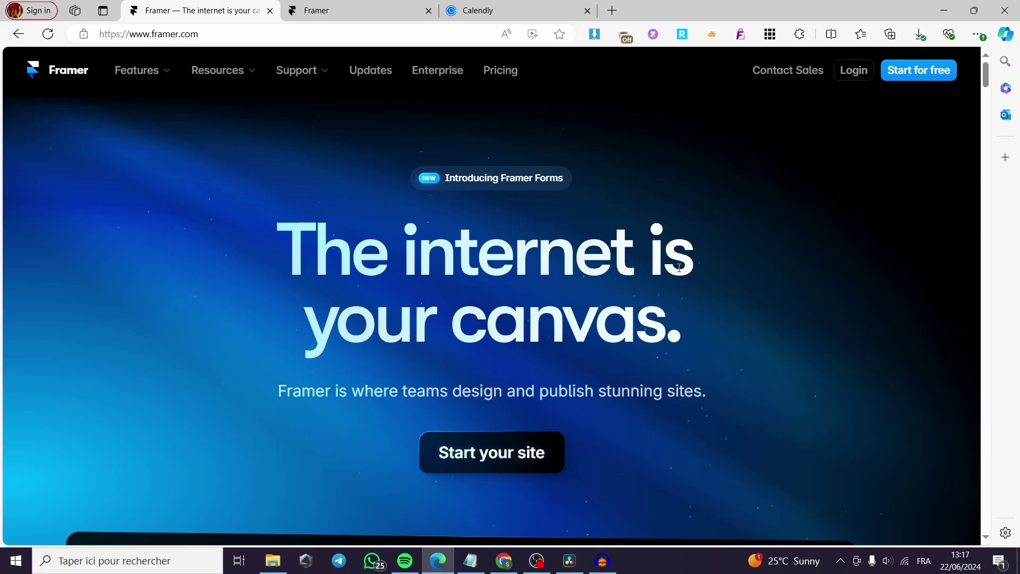
pyautogui.click(500, 463)
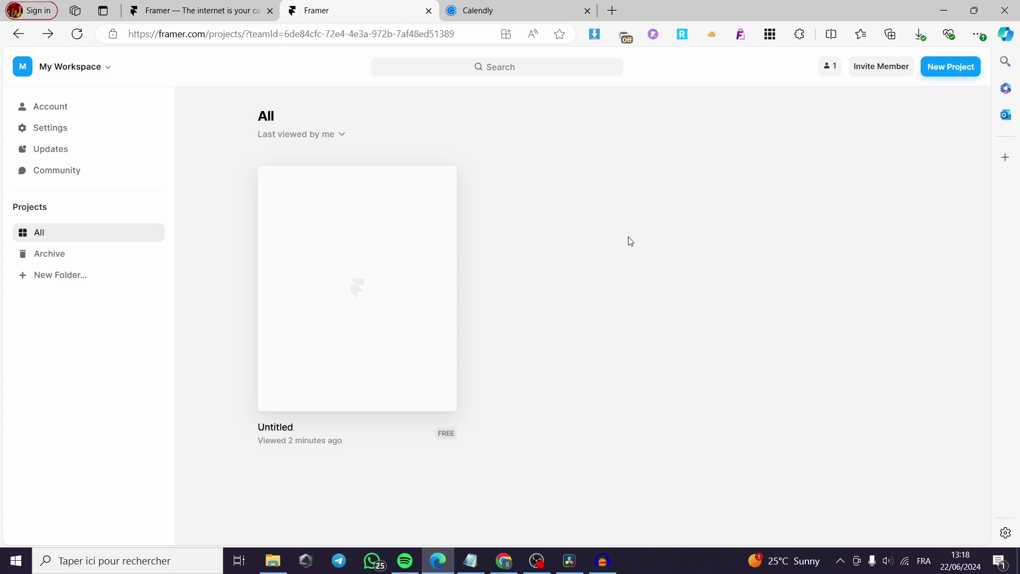
pyautogui.click(503, 10)
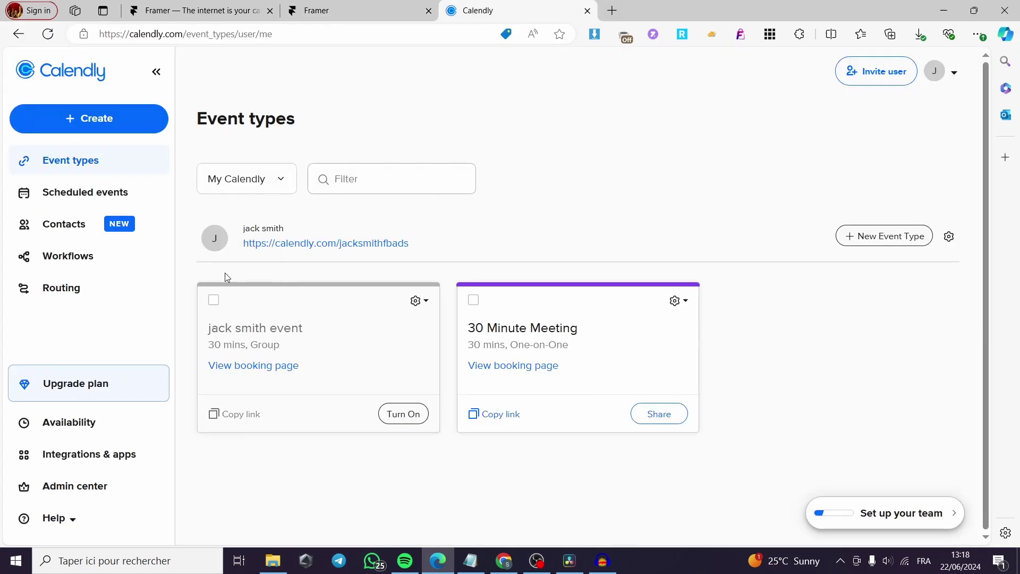
pyautogui.click(333, 9)
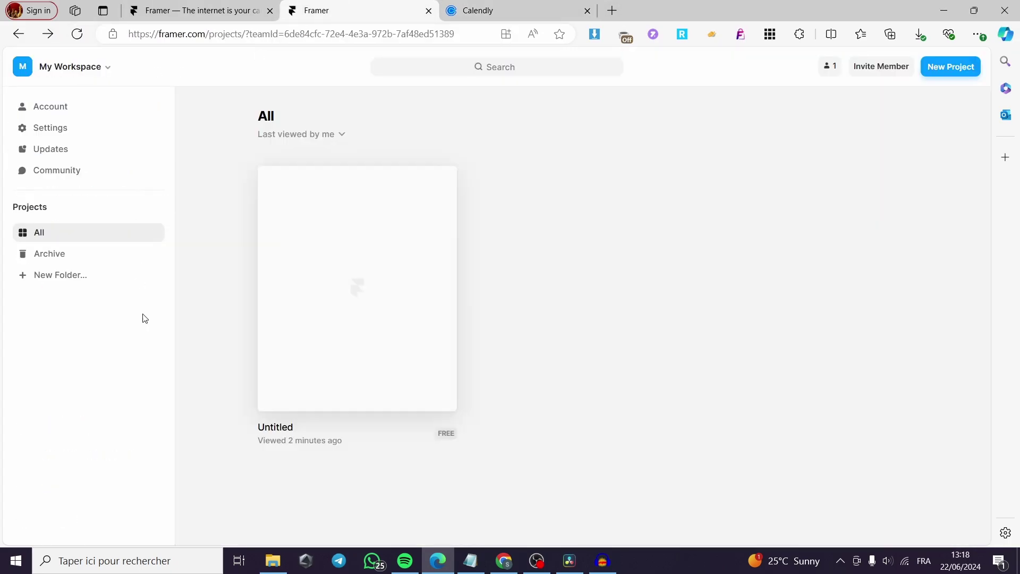
# Open the Untitled project and create a blank page named /page beside Home
pyautogui.click(396, 271)
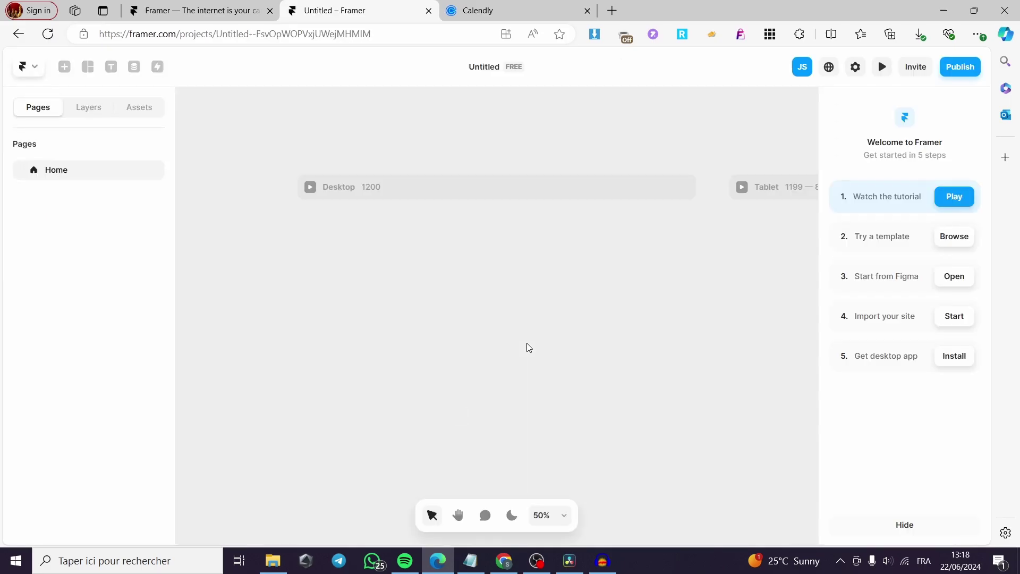
pyautogui.scroll(-3, 667, 401)
pyautogui.scroll(-10, 663, 379)
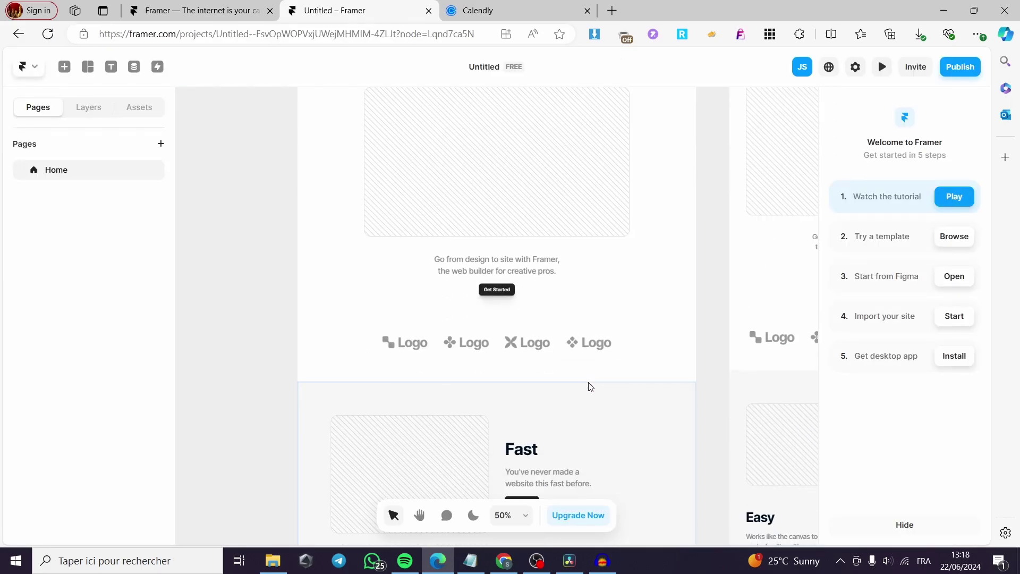
pyautogui.scroll(-6, 613, 367)
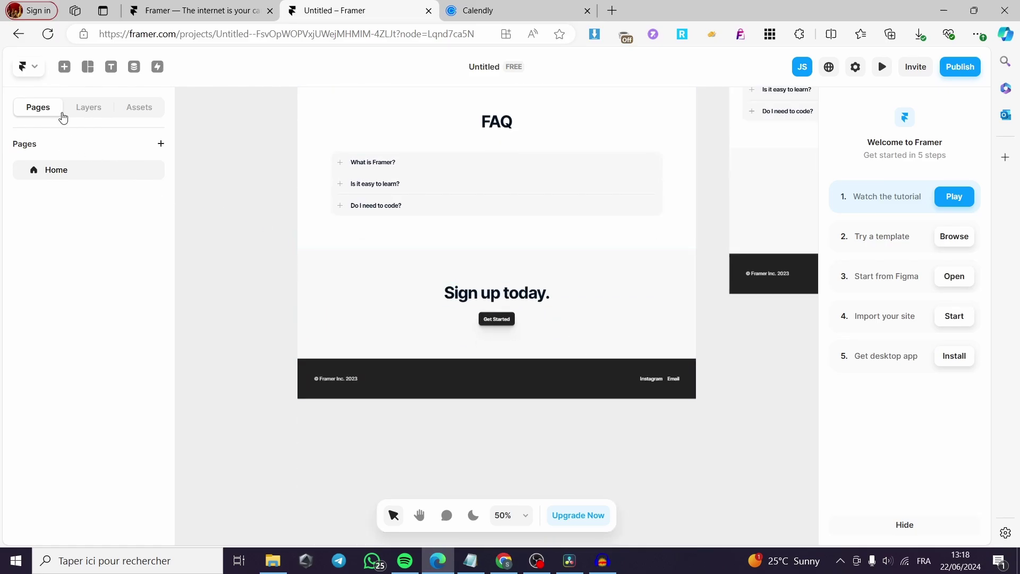
pyautogui.click(161, 143)
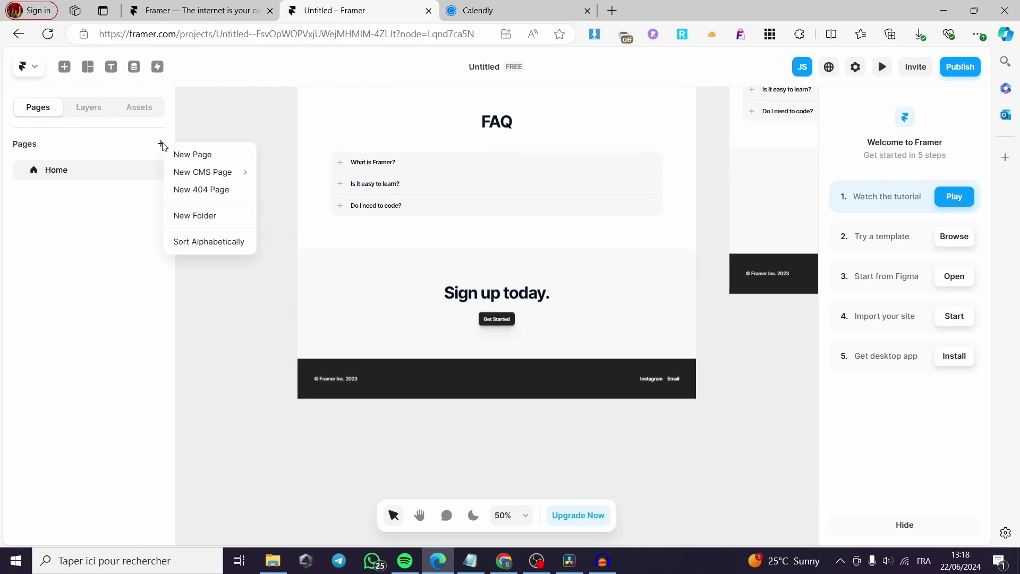
pyautogui.click(196, 156)
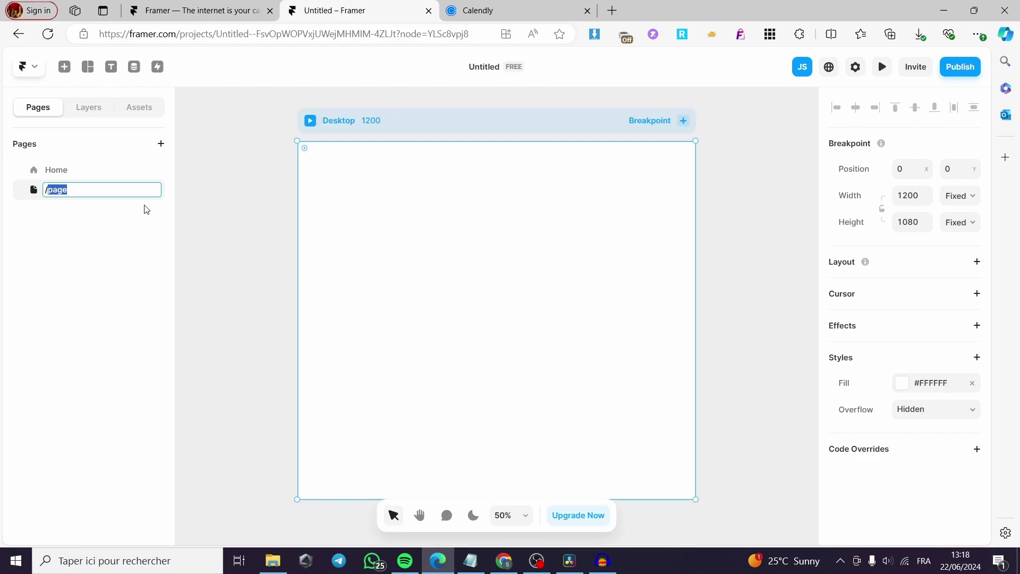
pyautogui.click(122, 260)
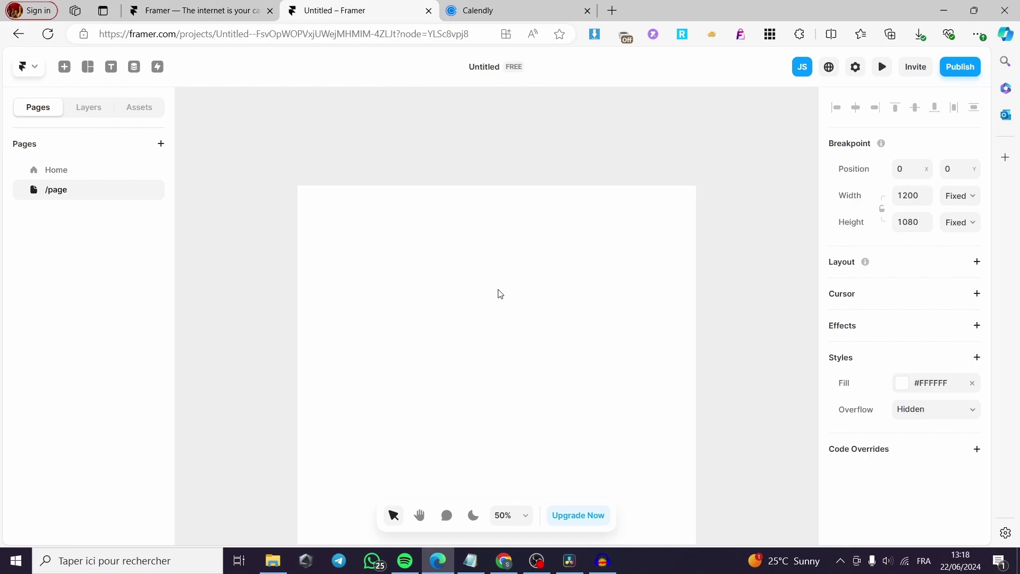
# In Calendly, try enabling the disabled group event and dismiss the upgrade offer
pyautogui.click(510, 11)
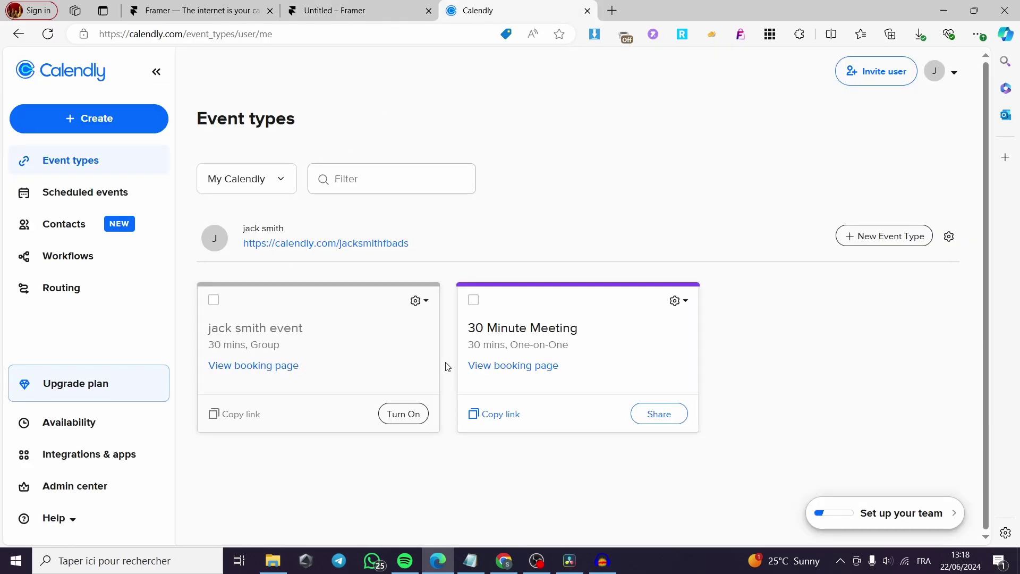
pyautogui.click(405, 412)
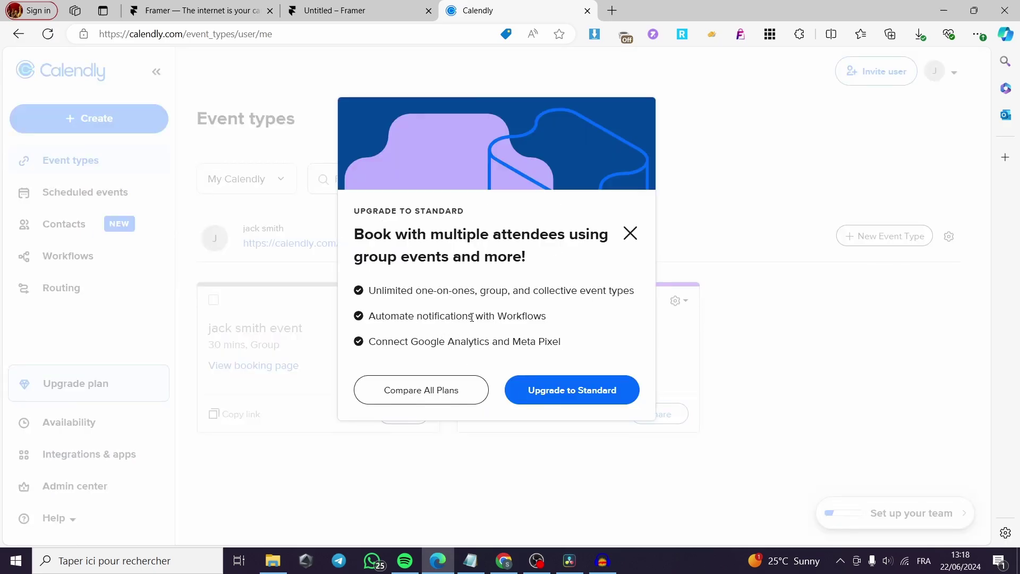
pyautogui.click(630, 233)
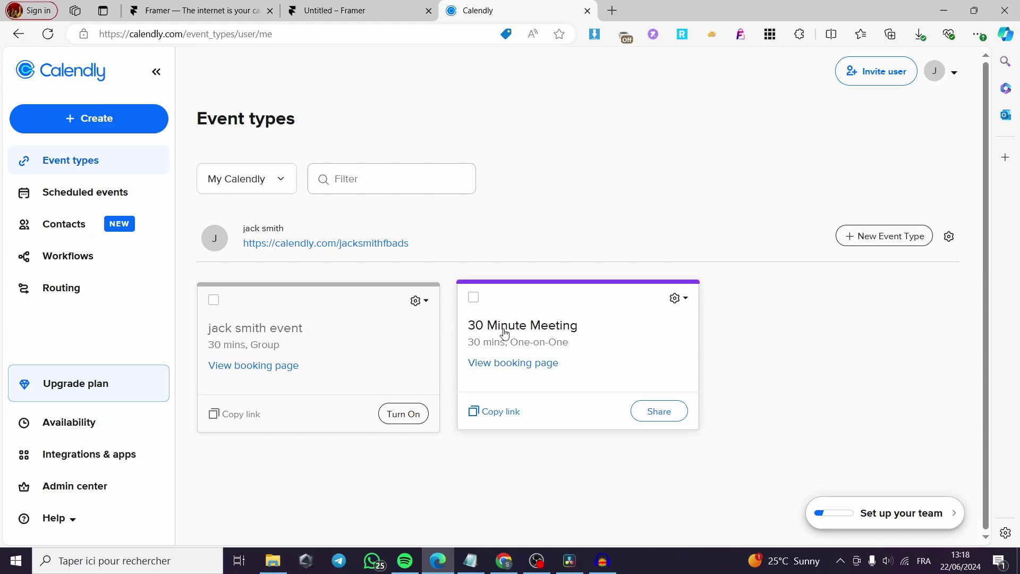
# Share the 30 Minute Meeting and pick Inline Embed under Add to website
pyautogui.click(659, 412)
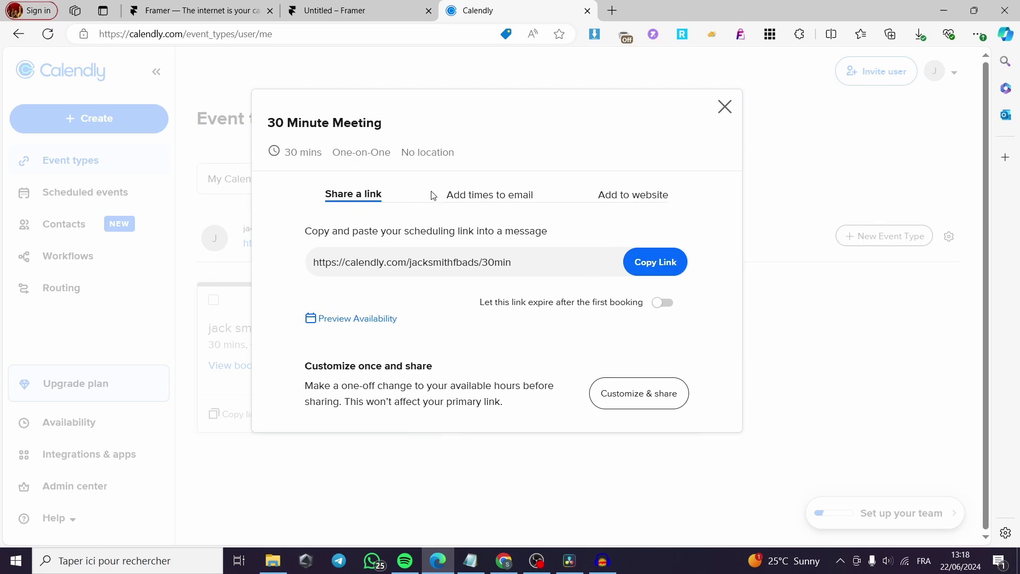
pyautogui.click(628, 204)
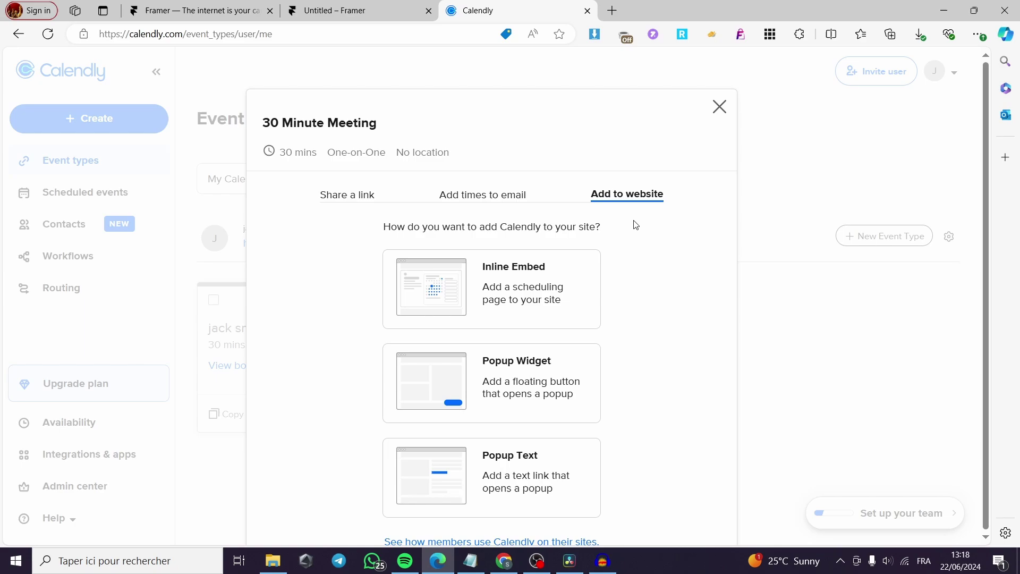
pyautogui.scroll(-2, 645, 205)
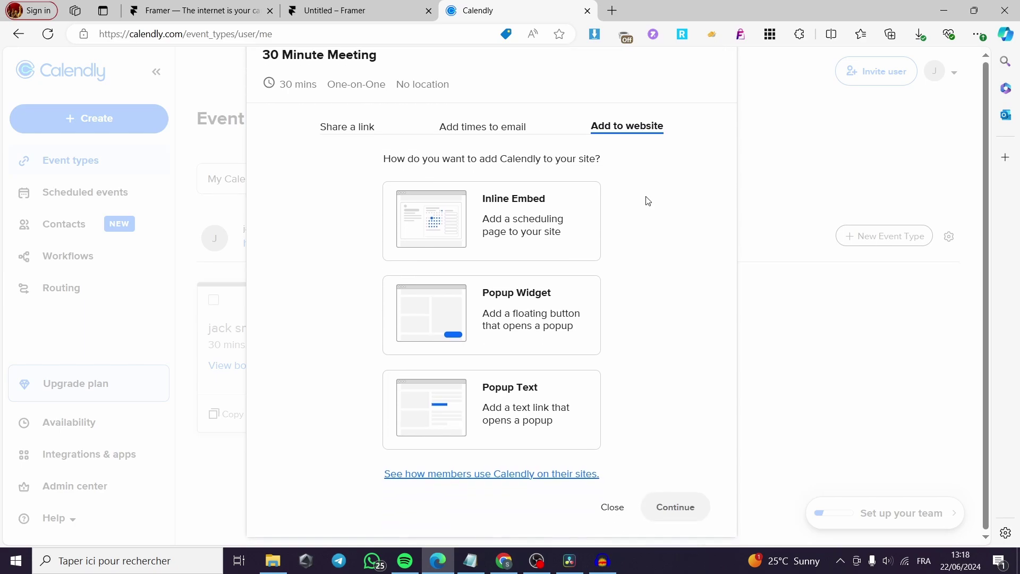
pyautogui.click(496, 211)
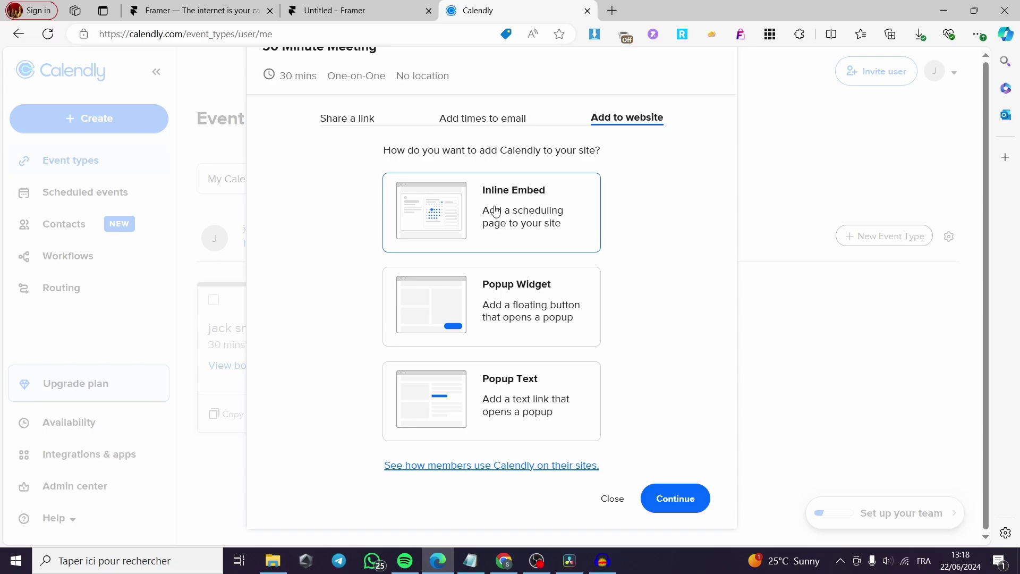
# Continue to the inline embed code, copy the 30 Minute Meeting widget code, and return to Framer
pyautogui.click(688, 505)
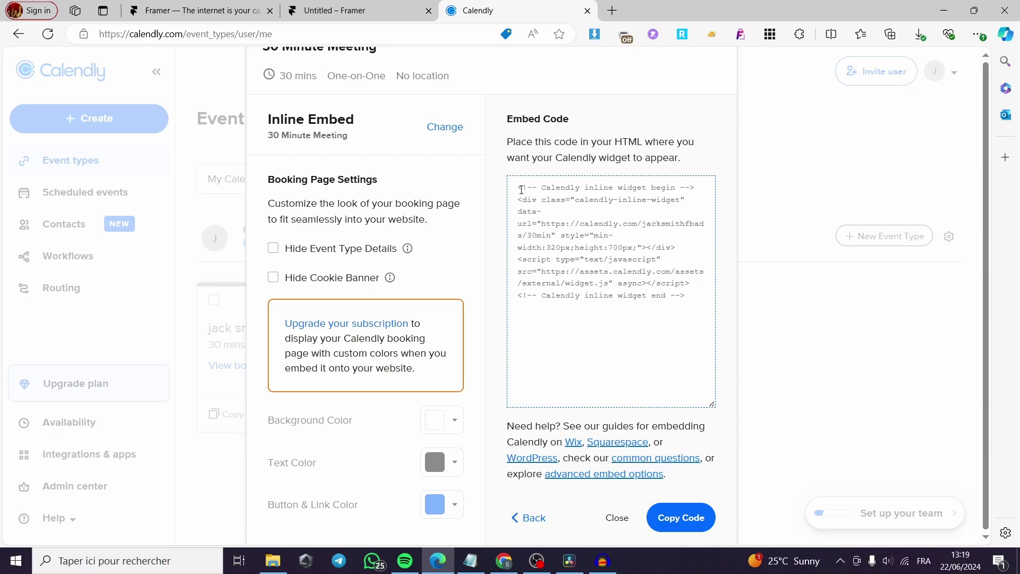
pyautogui.scroll(-1, 479, 346)
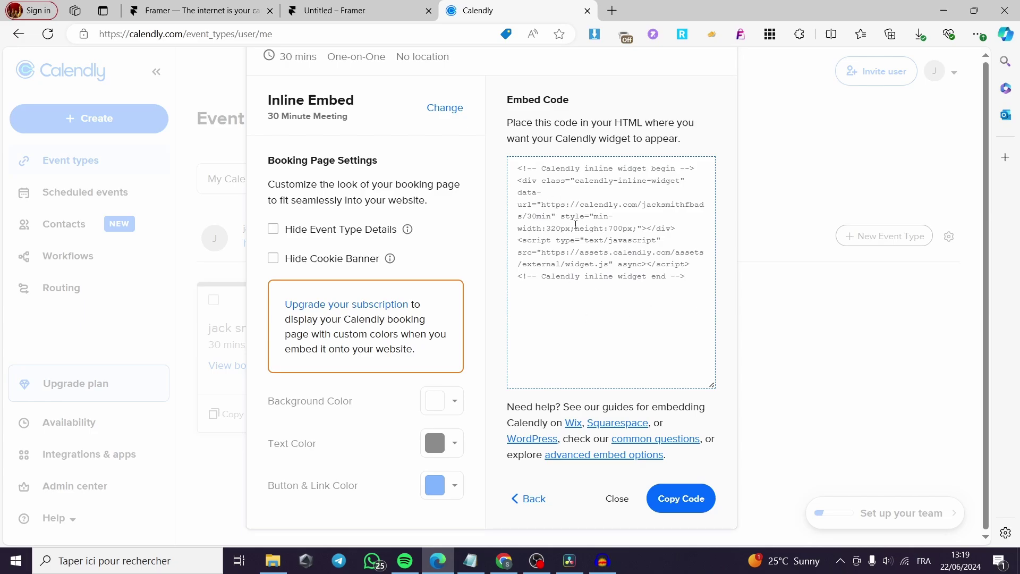
pyautogui.click(684, 498)
pyautogui.click(345, 11)
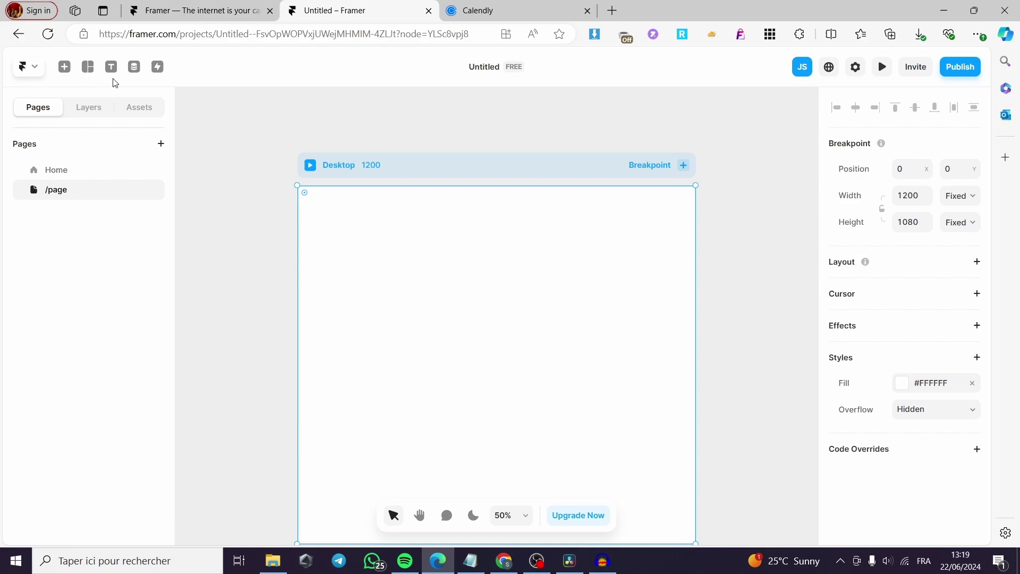
# Insert a 600×400 Embed element onto the /page canvas
pyautogui.click(65, 68)
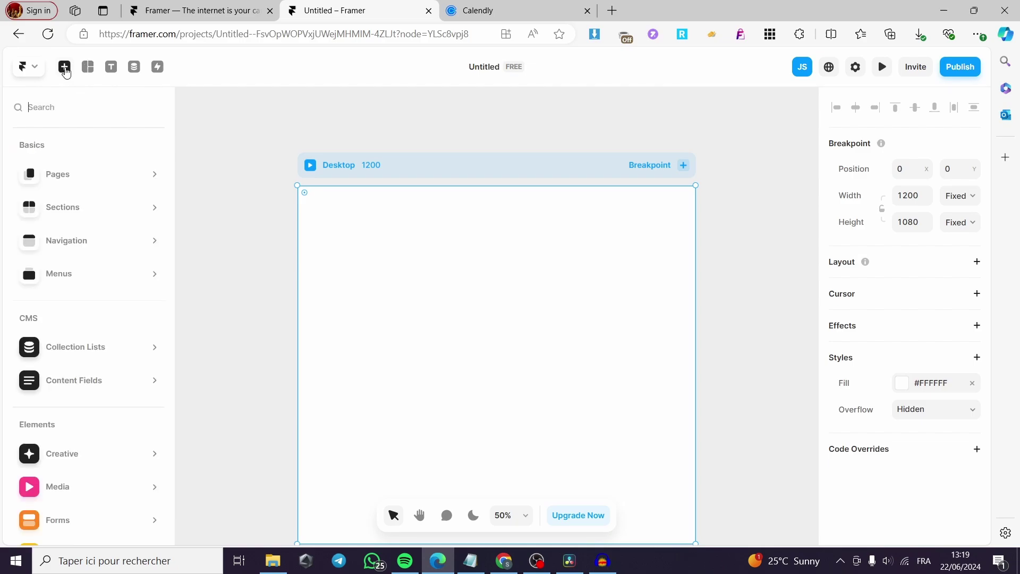
pyautogui.scroll(-3, 101, 150)
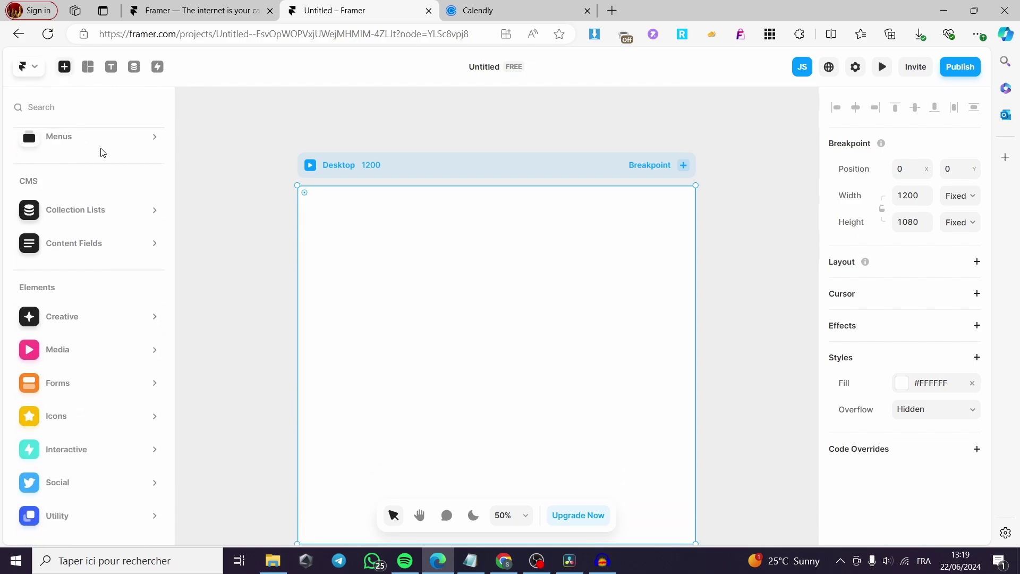
pyautogui.moveTo(102, 152)
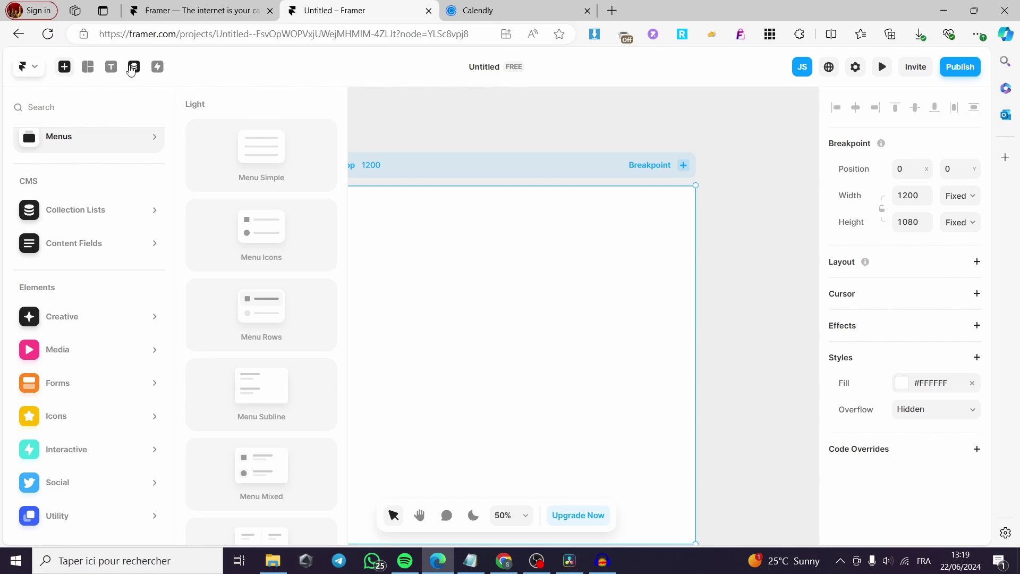
pyautogui.scroll(3, 102, 172)
pyautogui.scroll(-3, 100, 187)
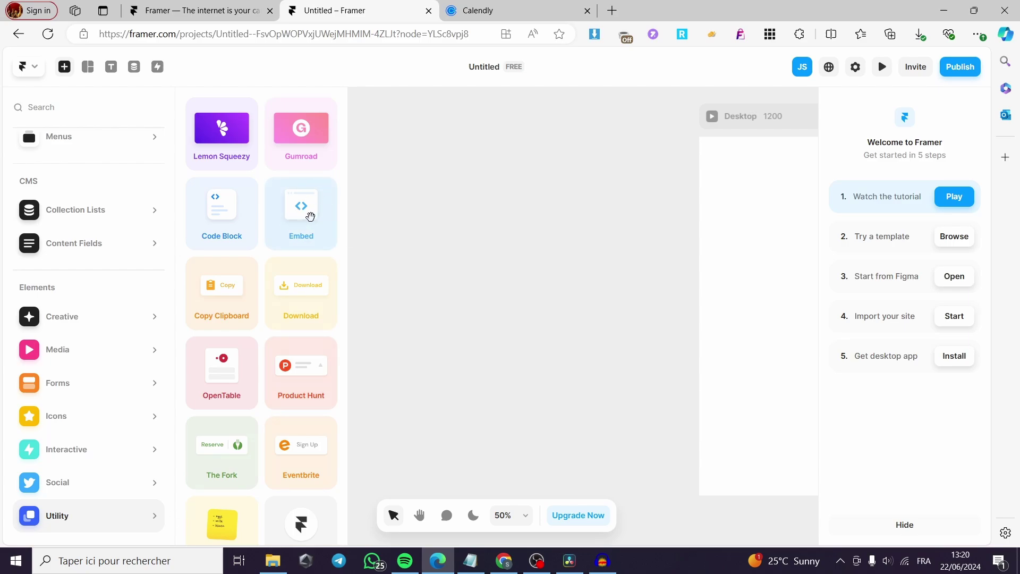
pyautogui.click(310, 217)
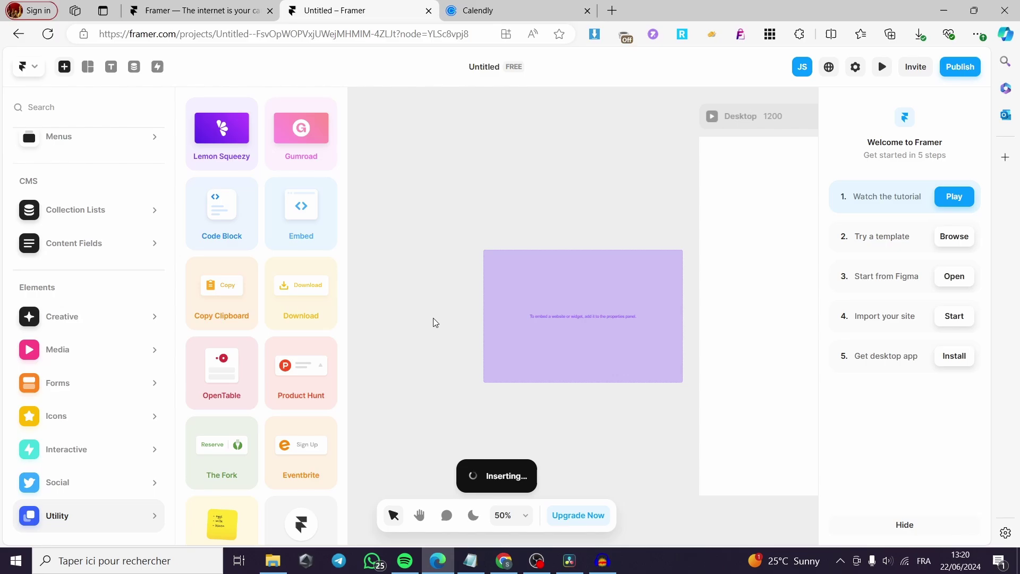
# Move the Embed into the Desktop frame, shift the frame left, and centre the Embed in it
pyautogui.click(610, 432)
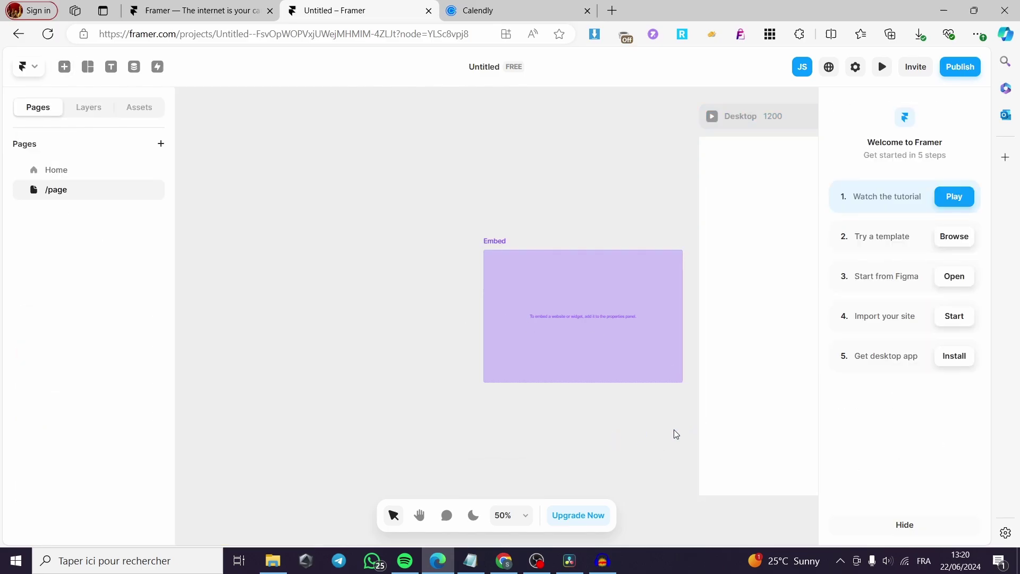
pyautogui.scroll(-1, 611, 425)
pyautogui.scroll(-1, 634, 416)
pyautogui.scroll(1, 595, 340)
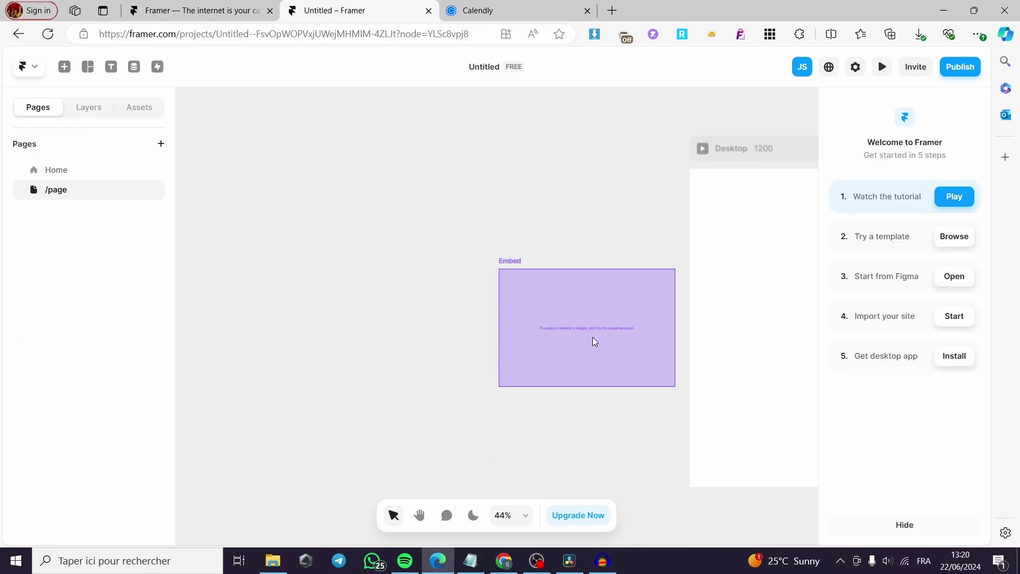
pyautogui.moveTo(595, 339); pyautogui.dragTo(686, 367)
pyautogui.click(503, 358)
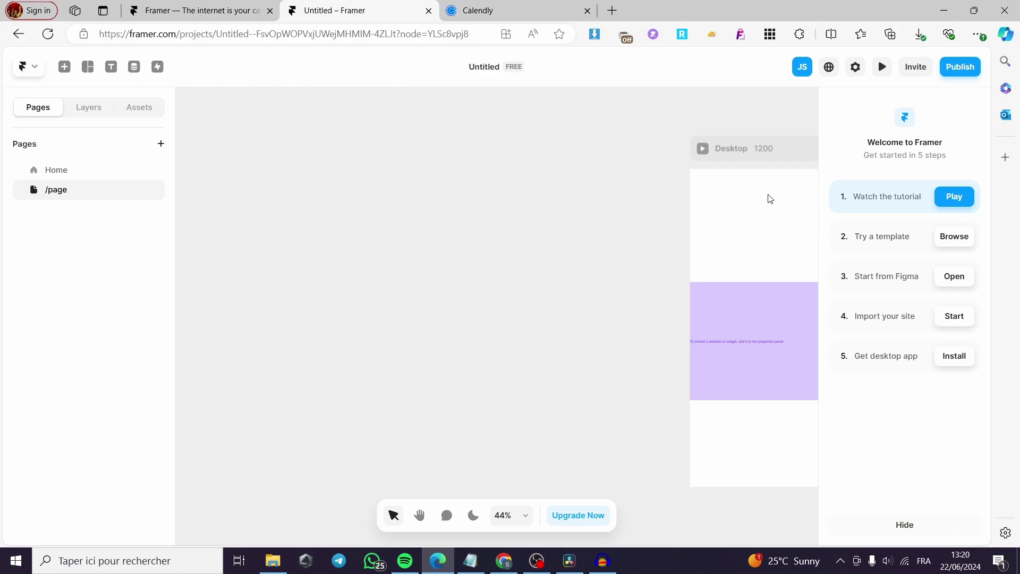
pyautogui.click(790, 145)
pyautogui.moveTo(760, 169); pyautogui.dragTo(340, 151)
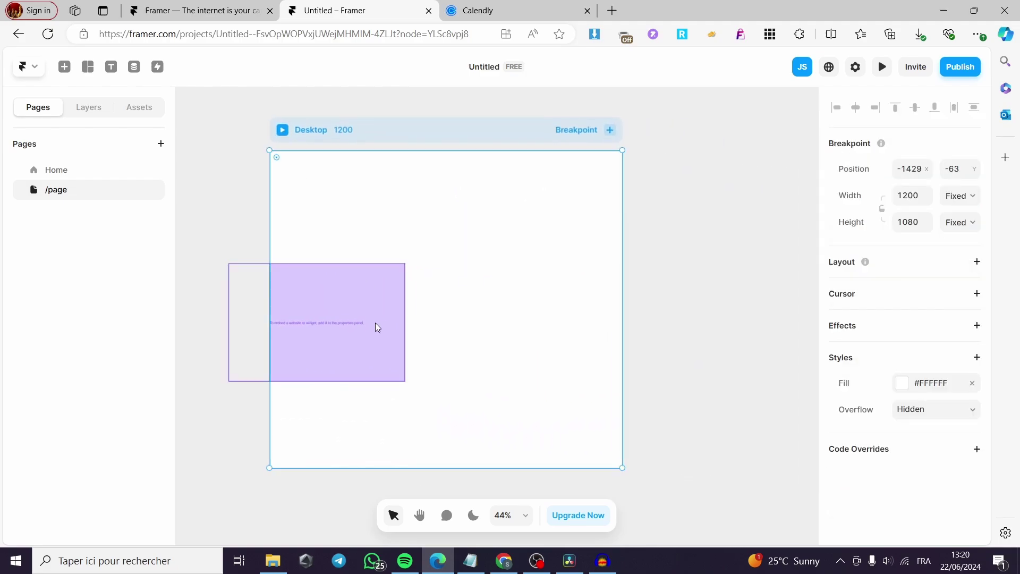
pyautogui.moveTo(376, 325); pyautogui.dragTo(497, 318)
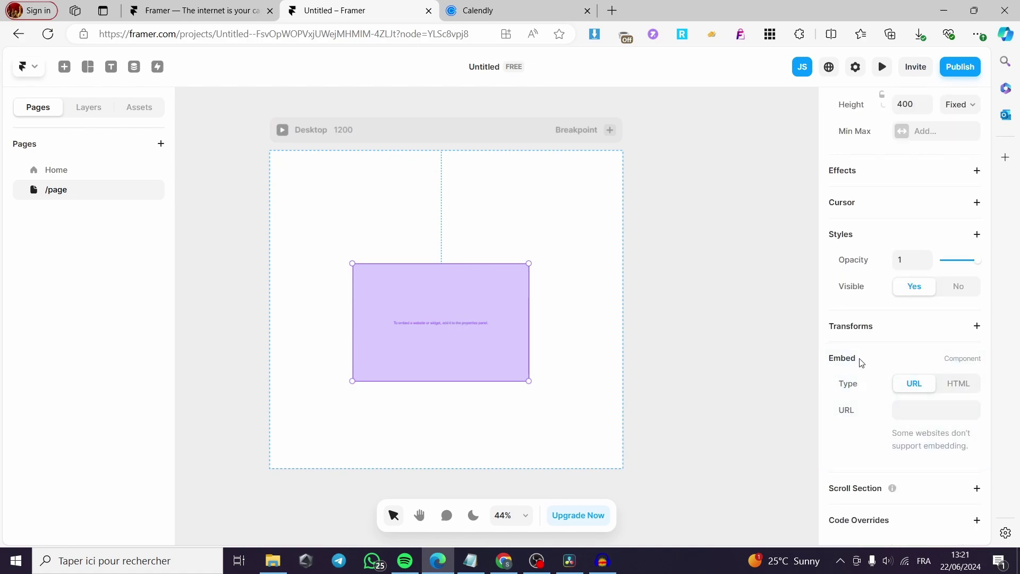
# Set the Embed to HTML with the pasted Calendly code, then place it top-left at 1045×800
pyautogui.click(953, 390)
pyautogui.click(908, 436)
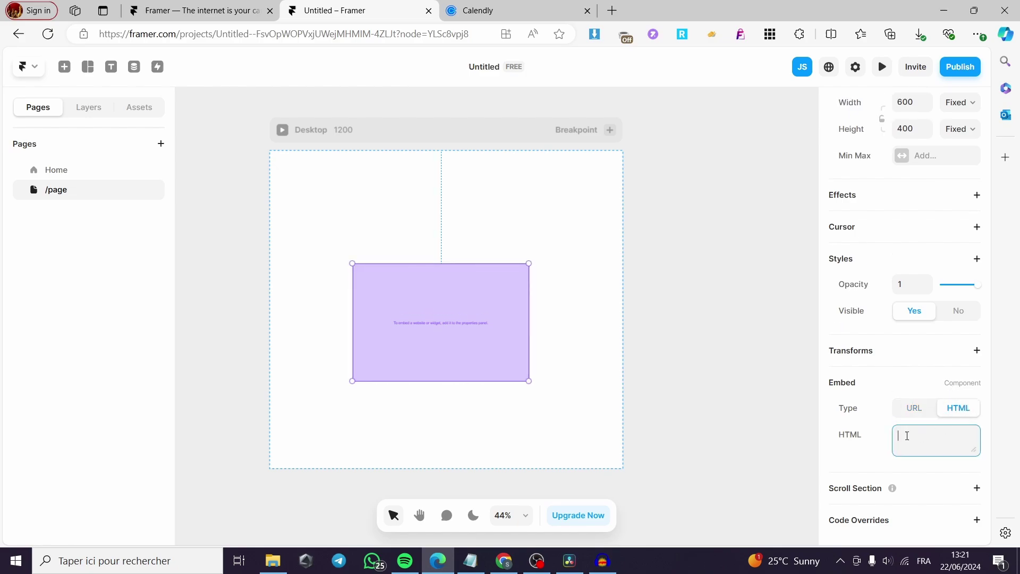
pyautogui.hotkey('ctrl', 'v')
pyautogui.scroll(5, 968, 449)
pyautogui.click(734, 364)
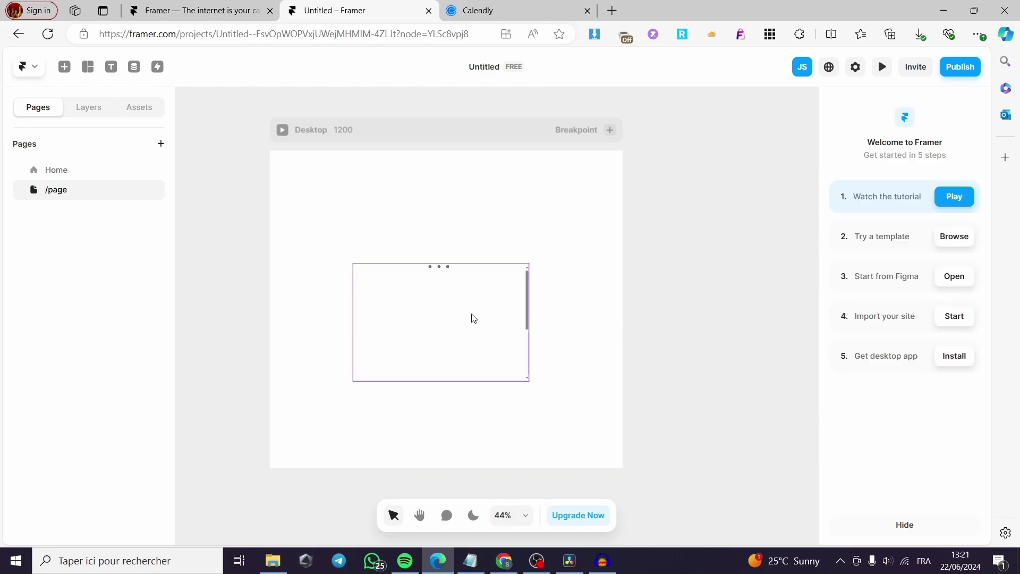
pyautogui.moveTo(461, 317); pyautogui.dragTo(395, 212)
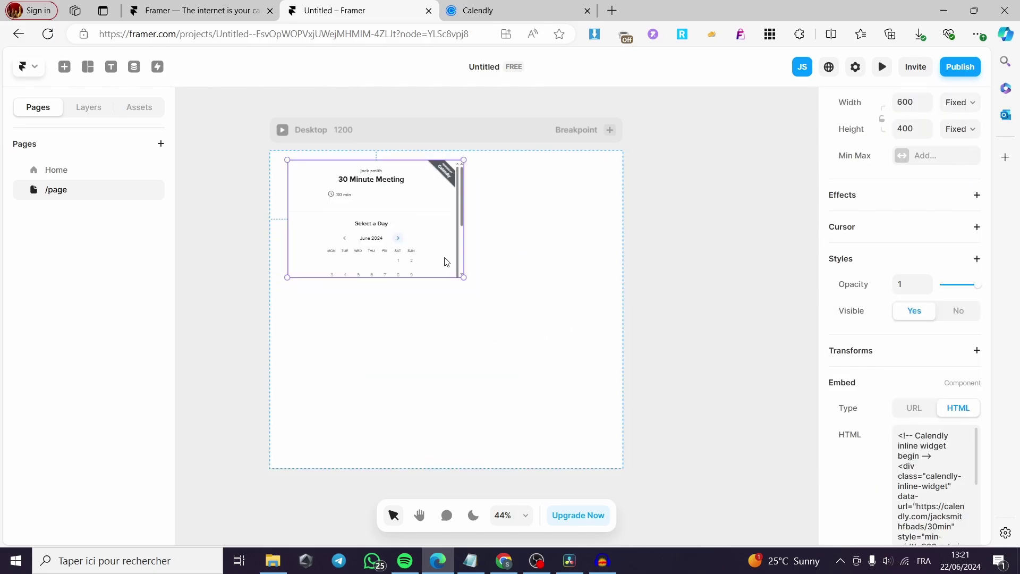
pyautogui.moveTo(463, 277); pyautogui.dragTo(595, 395)
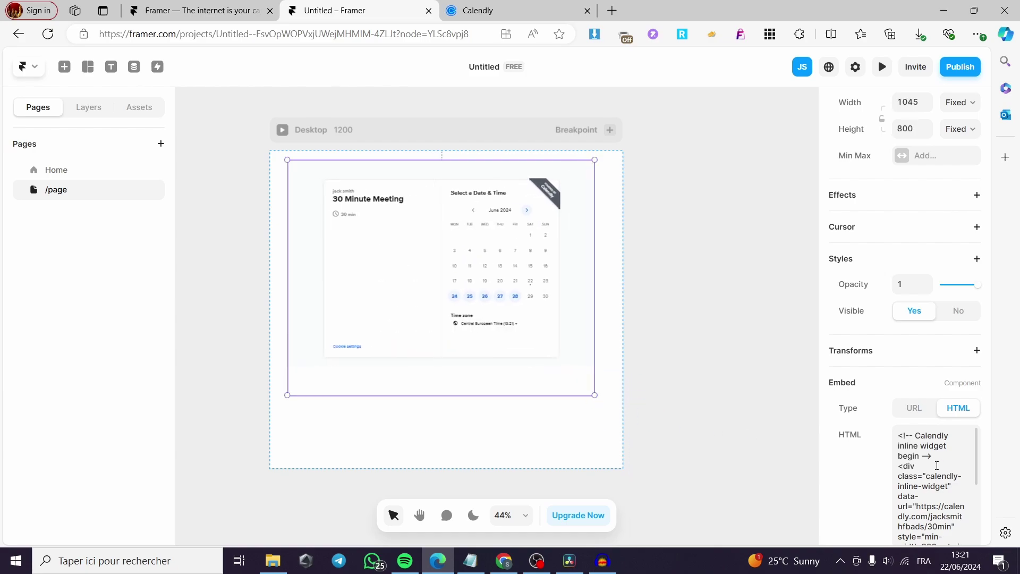
# Replace min-width 320px and height 700px with 100% in the embed code and apply it
pyautogui.scroll(-2, 930, 462)
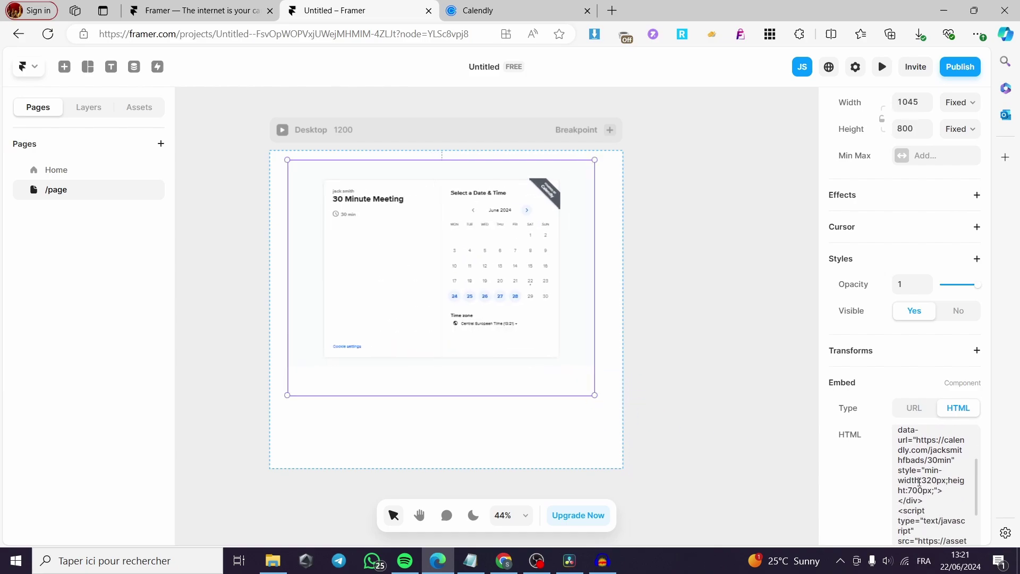
pyautogui.click(925, 481)
pyautogui.click(925, 481)
pyautogui.moveTo(924, 480); pyautogui.dragTo(938, 479)
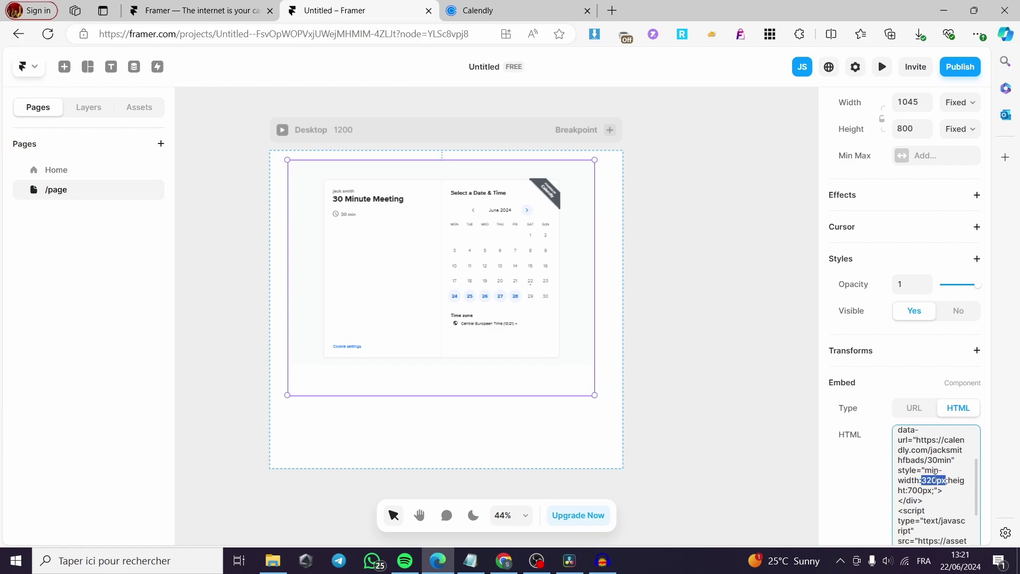
pyautogui.write('100')
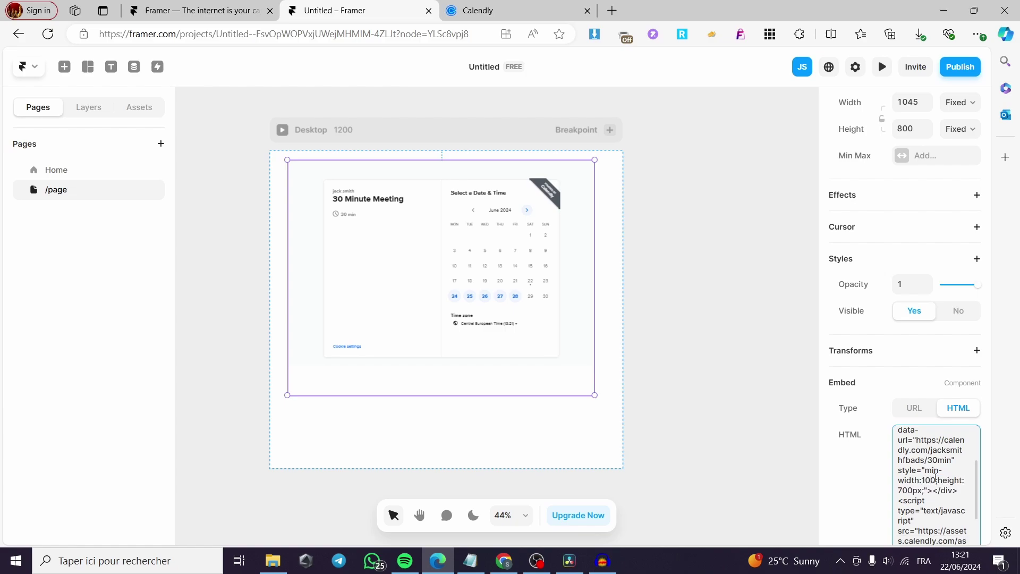
pyautogui.write('%')
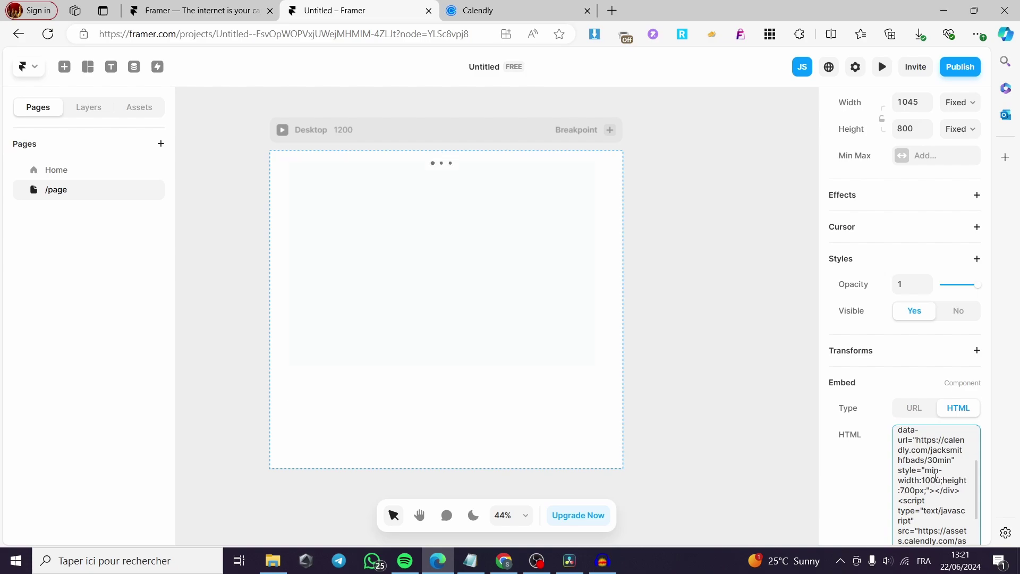
pyautogui.press('BackSpace')
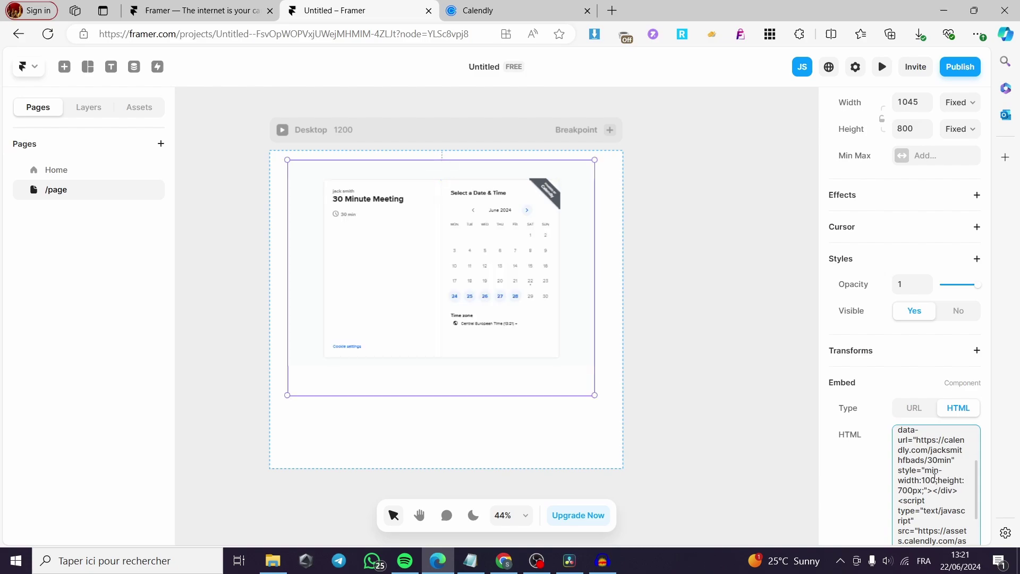
pyautogui.write('%')
pyautogui.moveTo(905, 490); pyautogui.dragTo(925, 490)
pyautogui.write('100%')
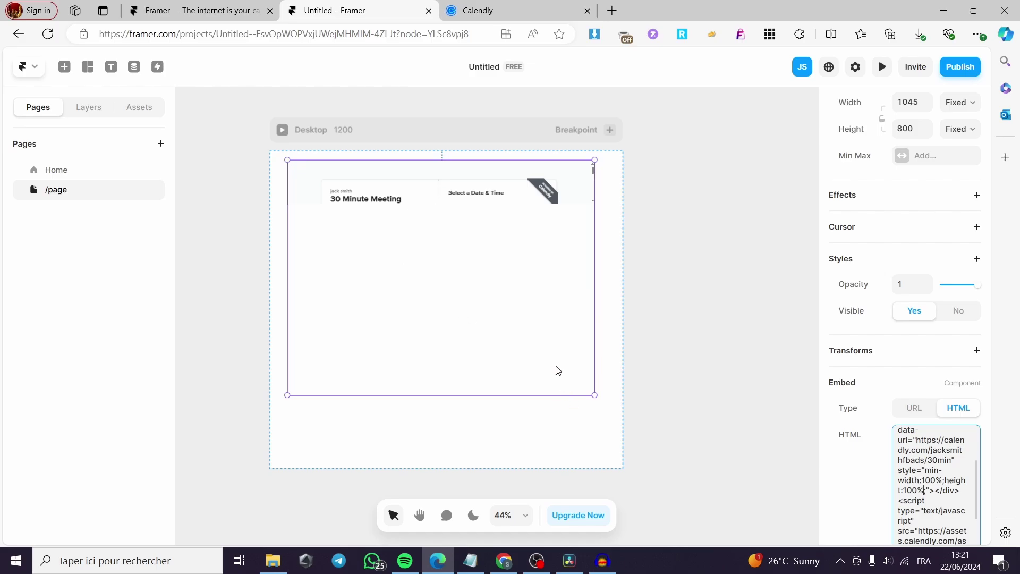
pyautogui.click(633, 403)
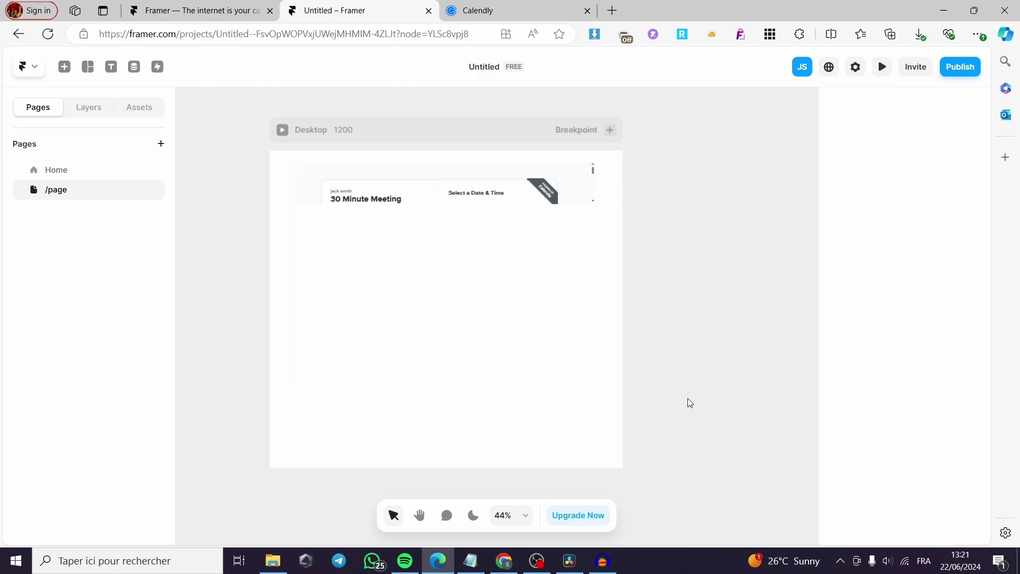
pyautogui.scroll(-5, 914, 489)
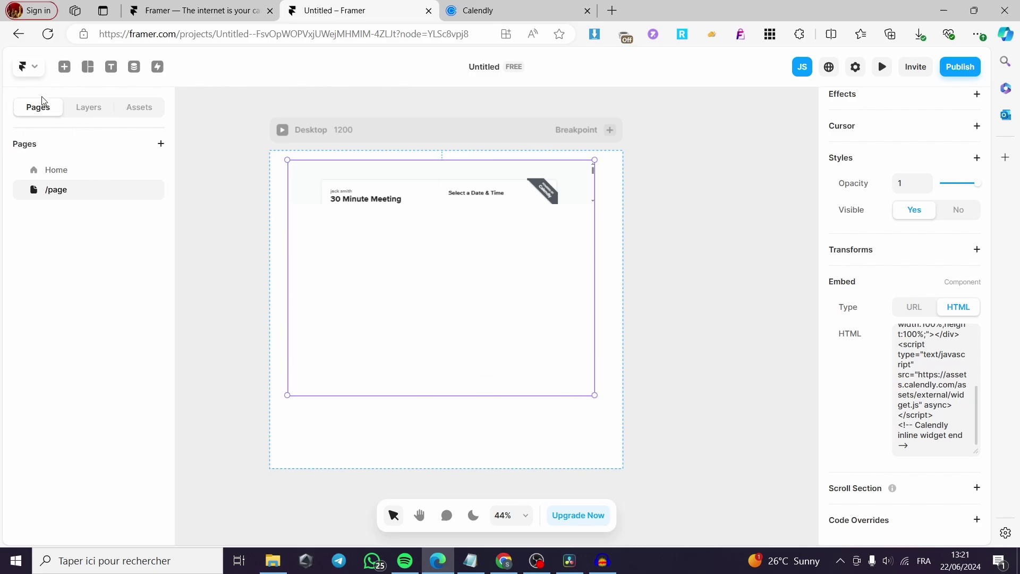
# Insert the 500×600 Calendly component from the Forms embeds and drag it beside the Desktop frame
pyautogui.click(64, 67)
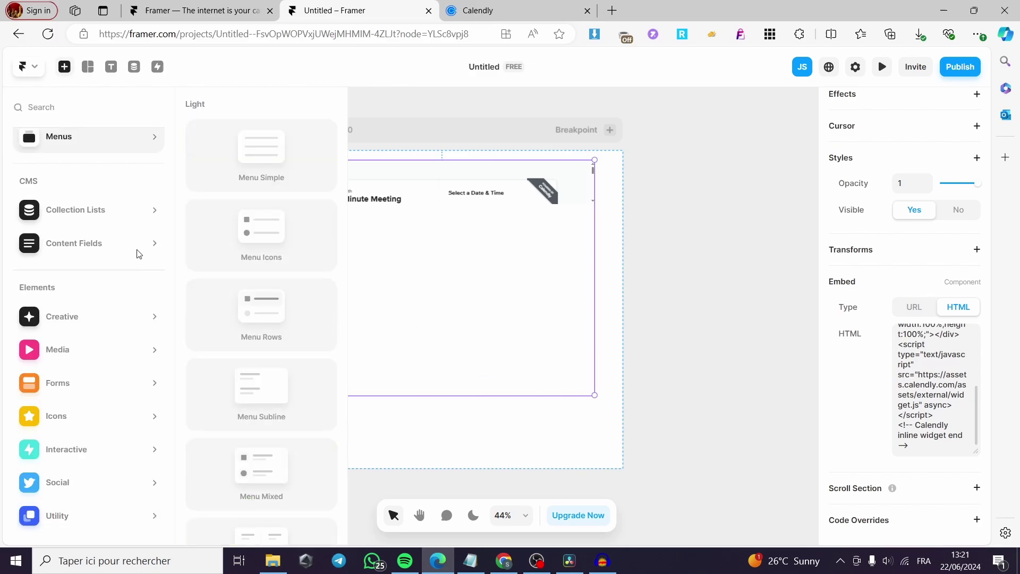
pyautogui.moveTo(112, 386)
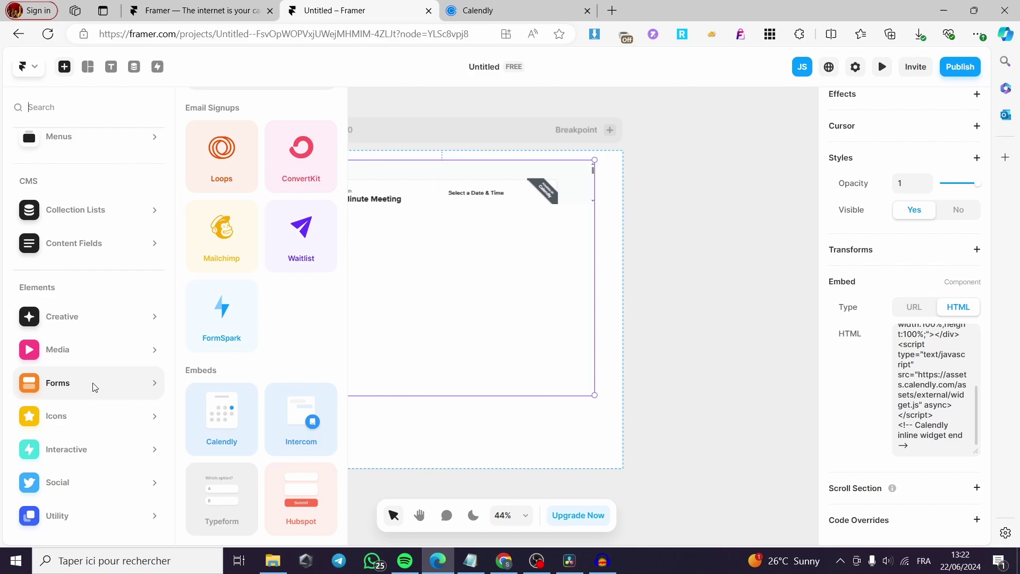
pyautogui.click(231, 429)
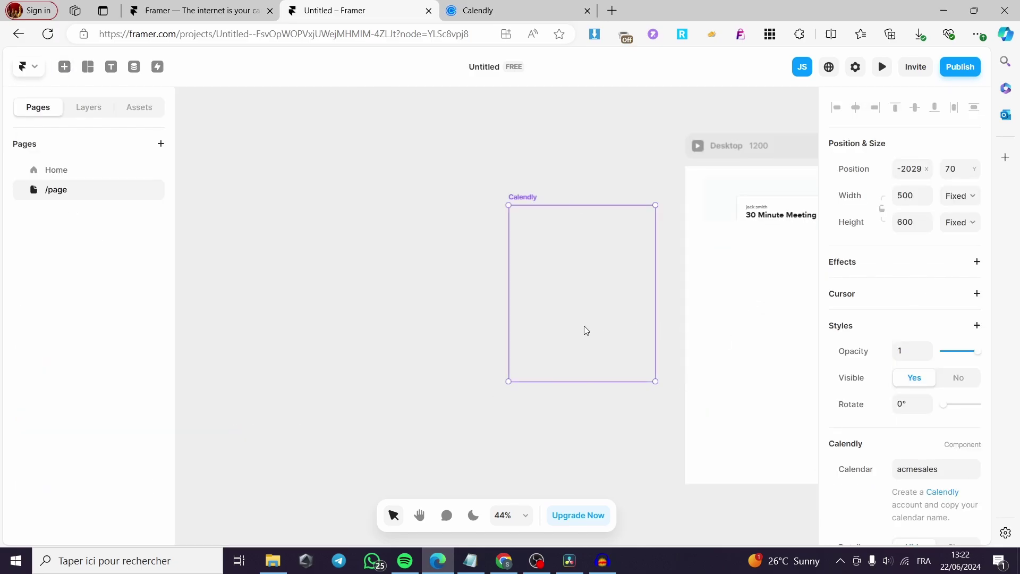
pyautogui.moveTo(585, 329)
pyautogui.mouseDown()
pyautogui.moveTo(562, 320)
pyautogui.moveTo(615, 319)
pyautogui.moveTo(565, 324)
pyautogui.mouseUp()
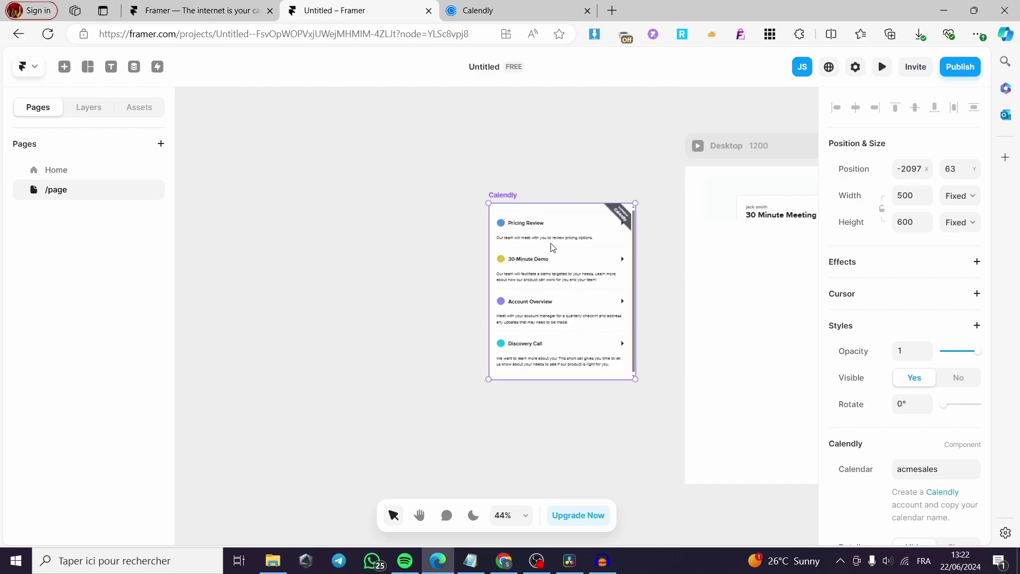
# Dismiss the clipboard permission prompt and reload the Framer project page, confirming Reload
pyautogui.hotkey('ctrl', 'v')
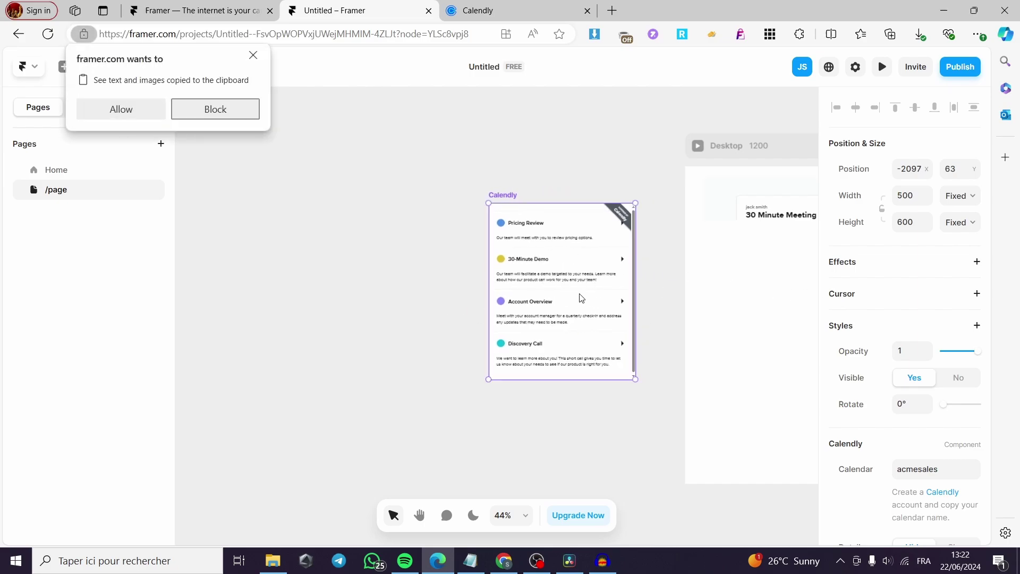
pyautogui.click(254, 57)
pyautogui.click(58, 35)
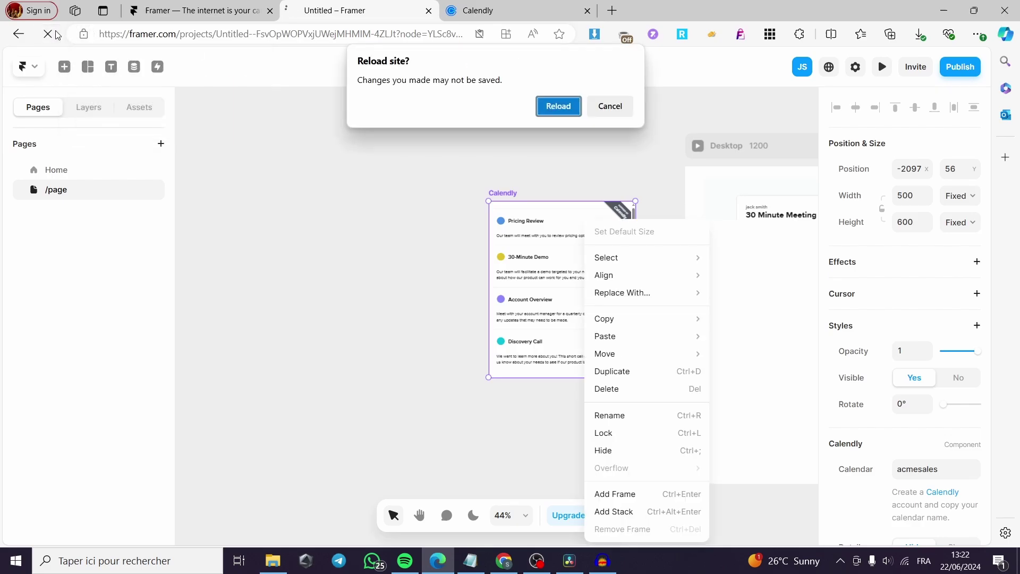
pyautogui.click(572, 106)
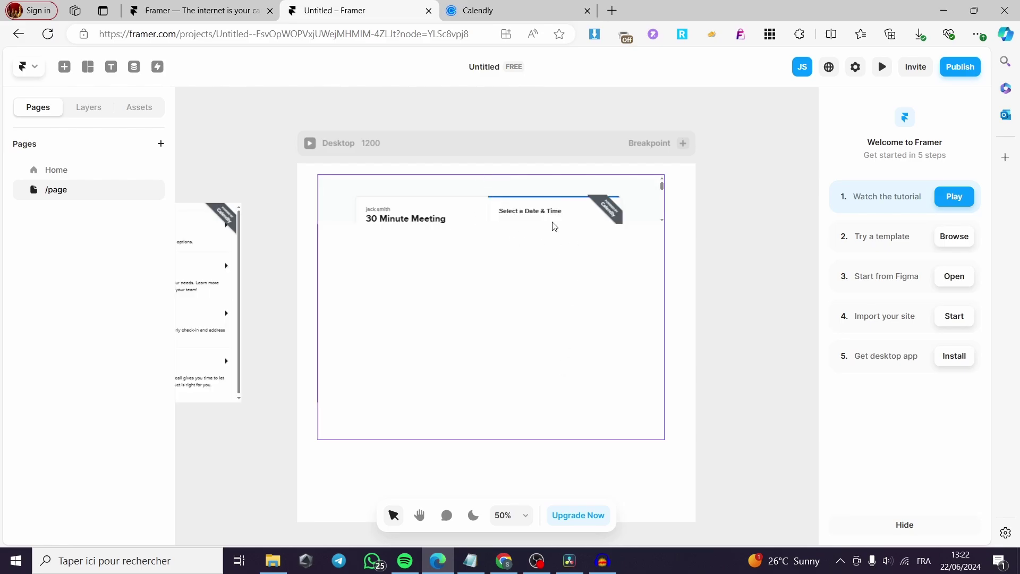
# Select and then deselect the Embed so the June 2024 Calendly calendar loads fully
pyautogui.click(554, 226)
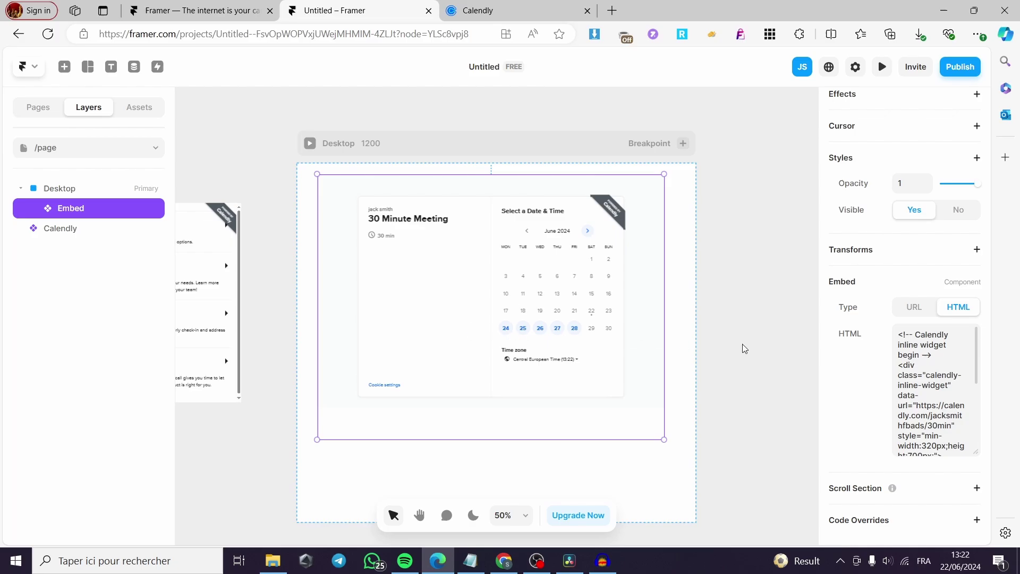
pyautogui.click(713, 451)
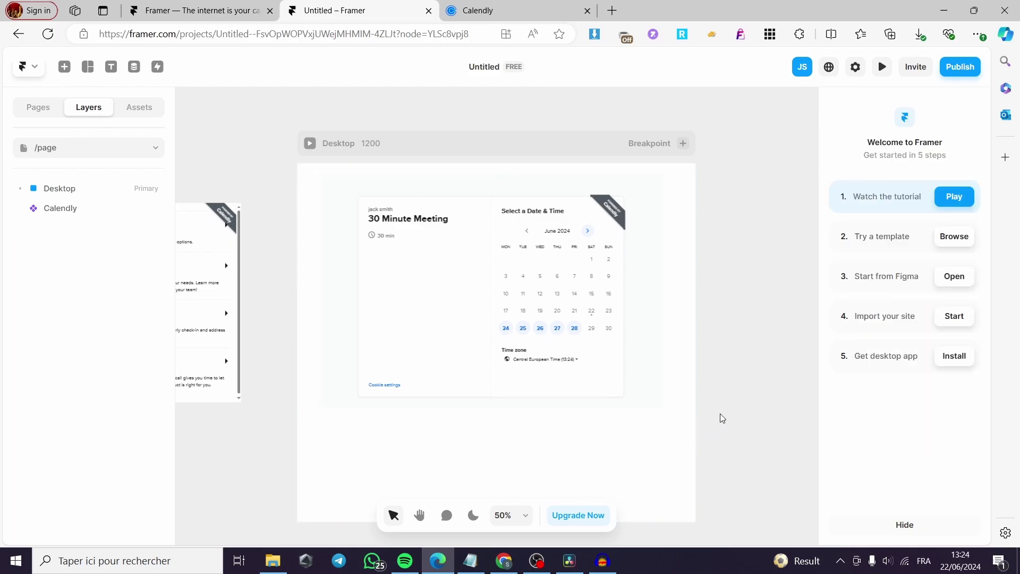